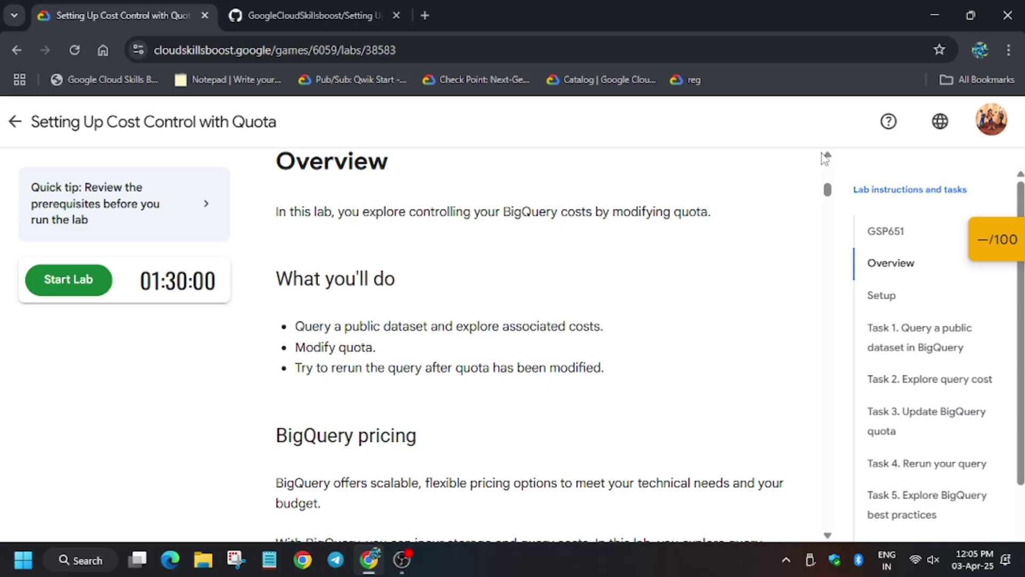
Start the 'Setting Up Cost Control with Quota' lab and accept the account's welcome notice.
left_click(85, 304)
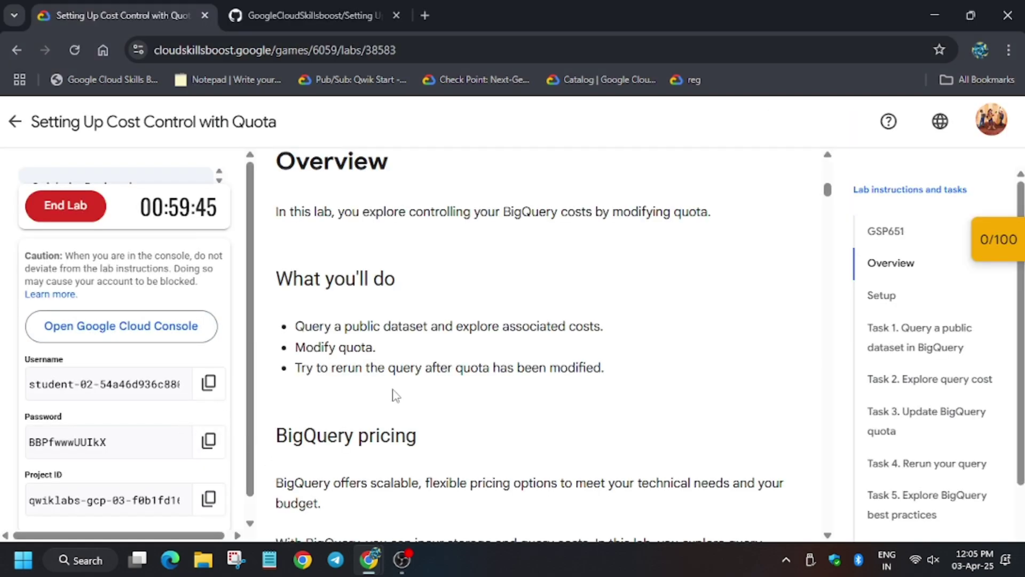
scroll(598, 309, "down", 2)
scroll(590, 329, "down", 3)
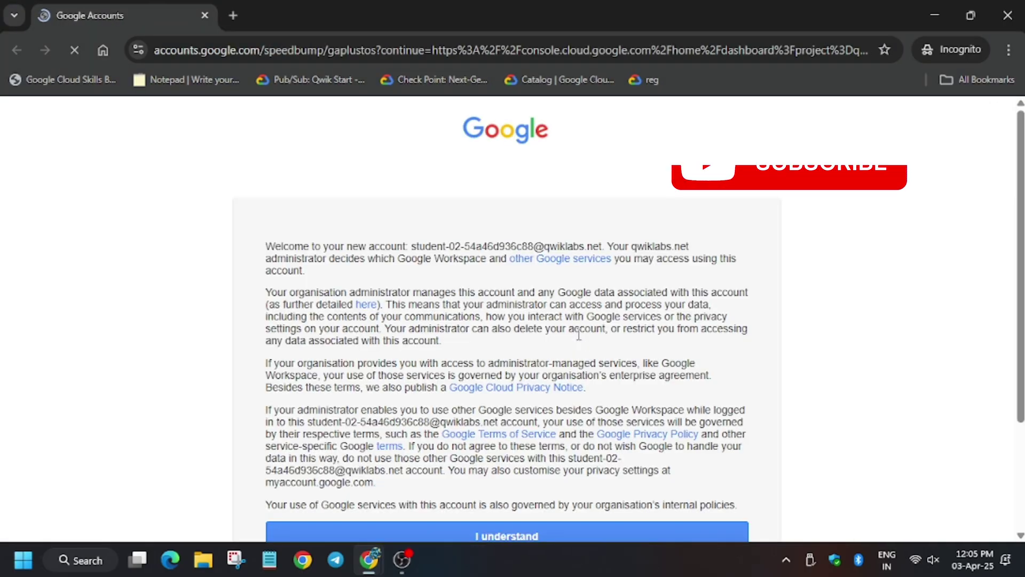
scroll(579, 336, "down", 2)
left_click(572, 398)
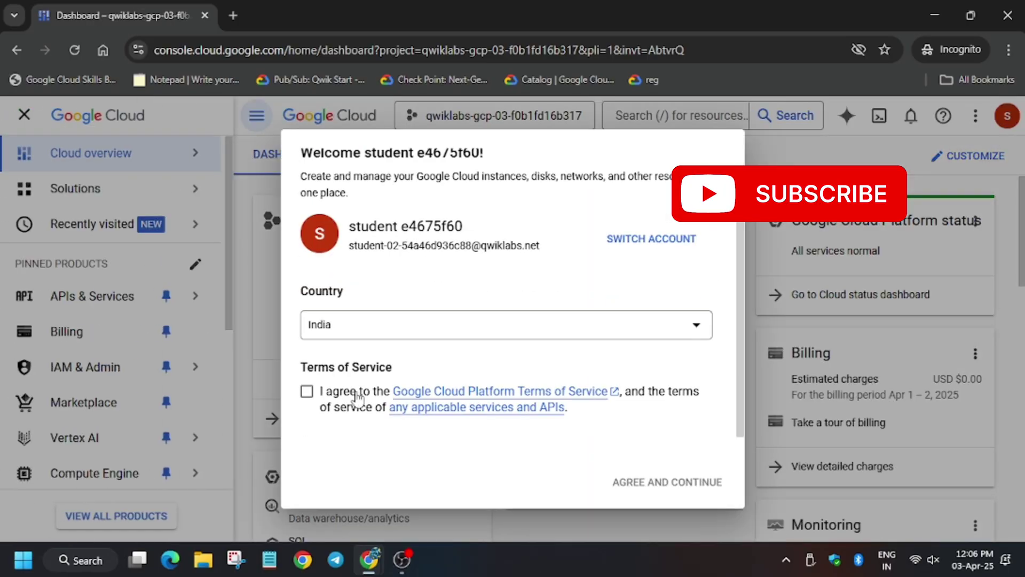
Accept the Google Cloud Terms of Service to reach the project dashboard.
left_click(355, 396)
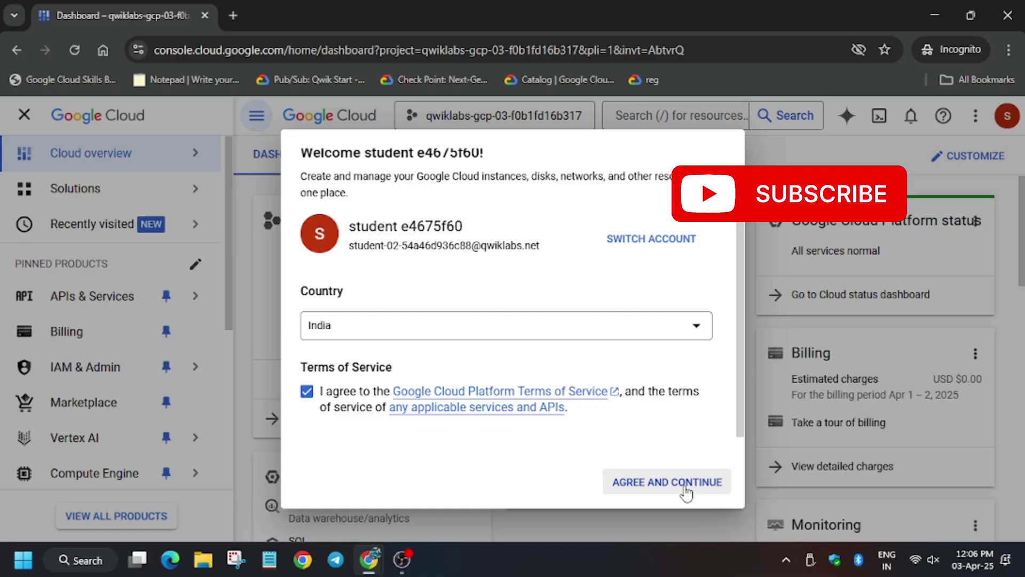
left_click(667, 481)
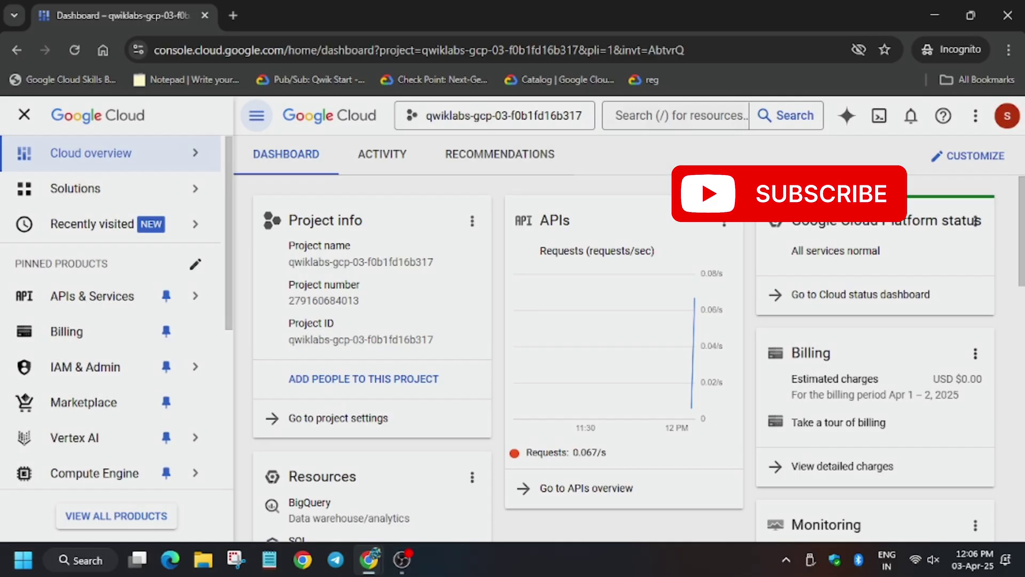
Launch Cloud Shell and copy the setup script commands from the GitHub instructions page.
left_click(881, 120)
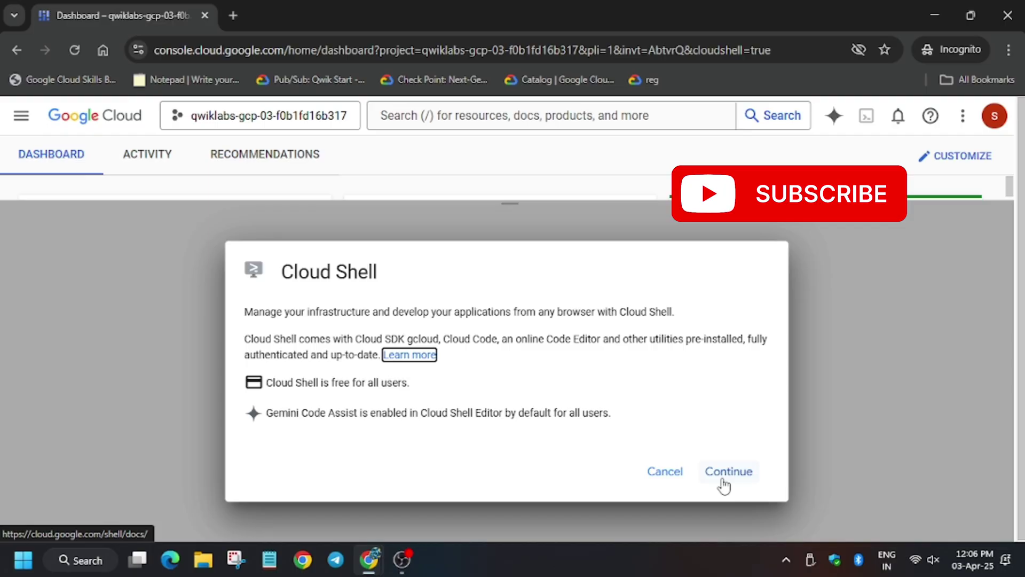
left_click(728, 473)
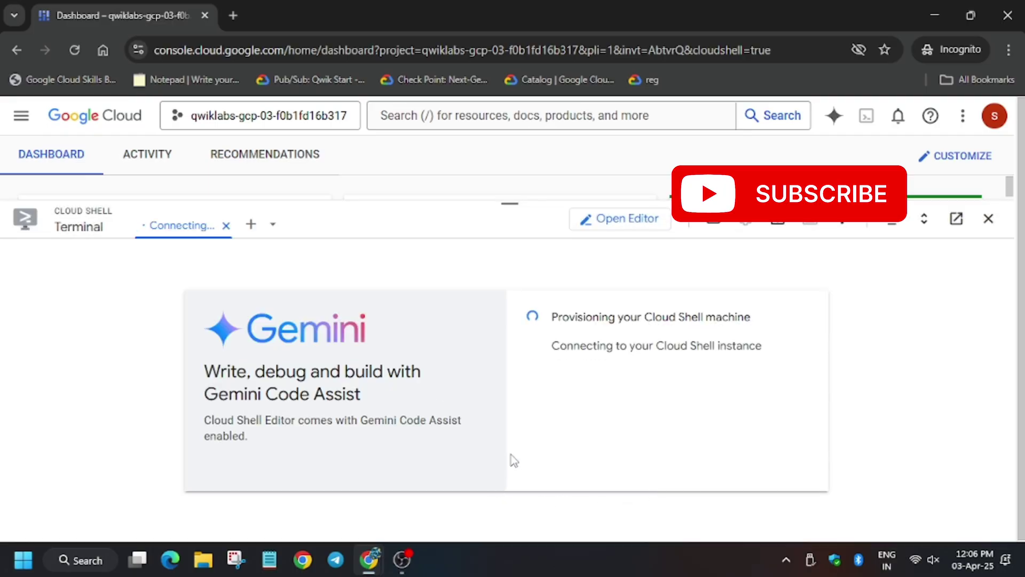
key("alt+Tab")
left_click(304, 16)
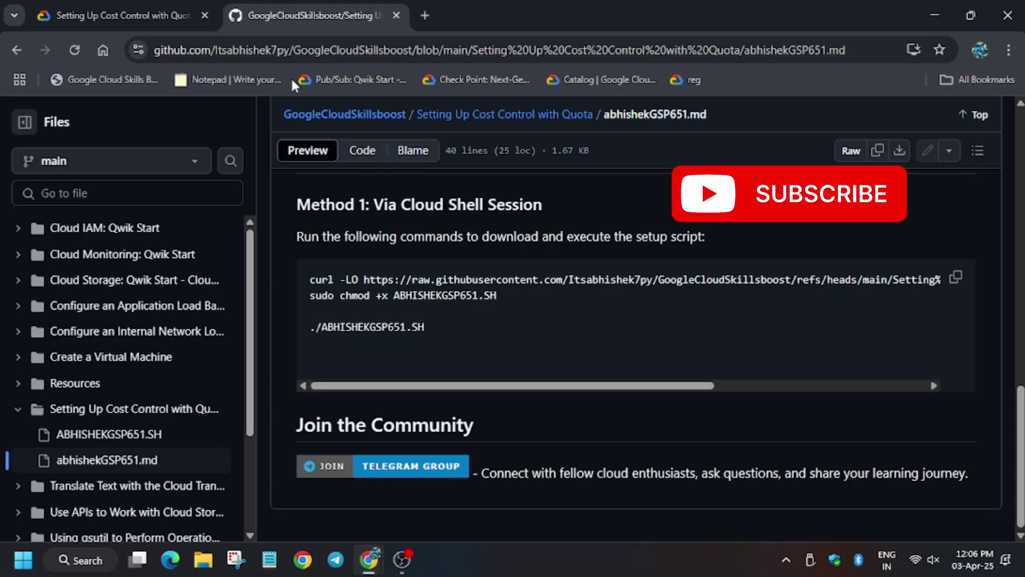
left_click(957, 279)
key("alt+Tab")
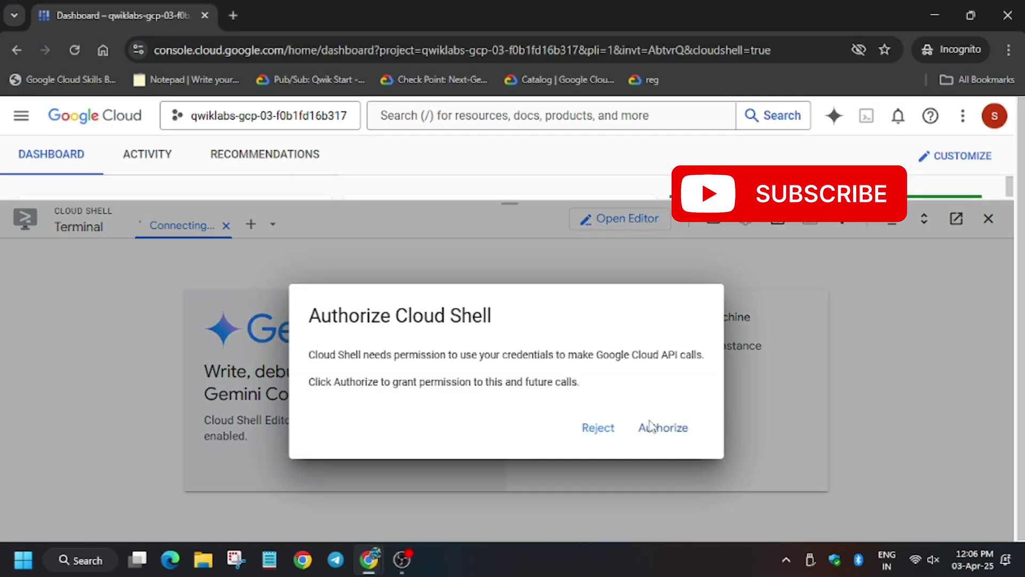
Authorize Cloud Shell, then paste and run the curl, chmod and script commands.
left_click(653, 427)
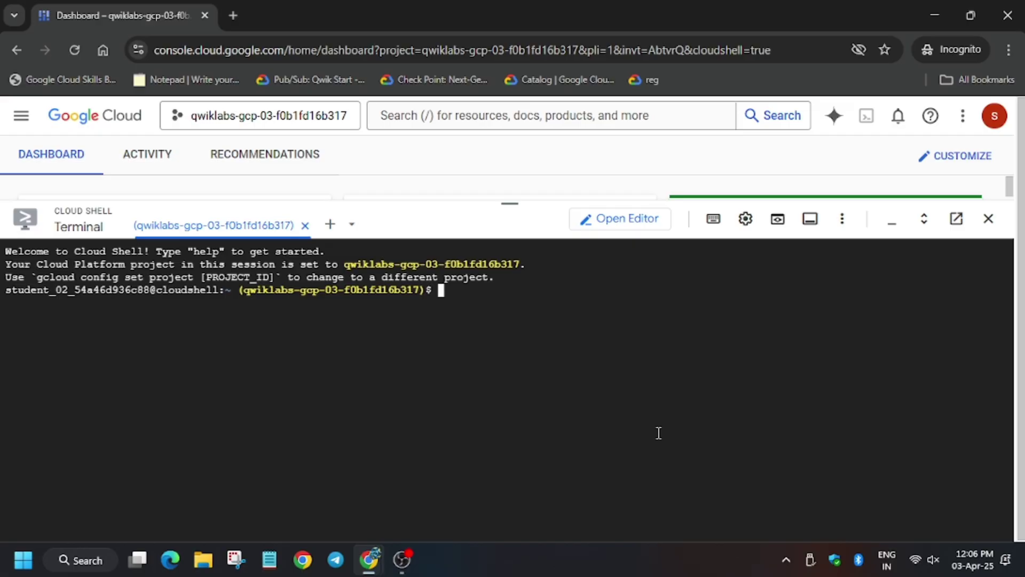
key("ctrl+v")
key("Return")
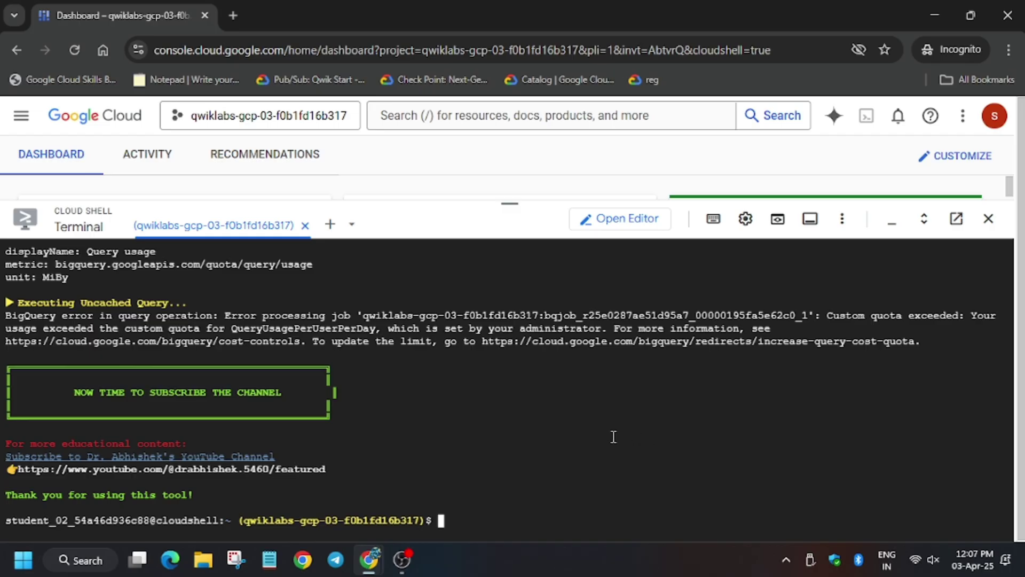
Check progress on the first checkpoint and the 'Rerun your Query' checkpoint in the lab panel.
key("alt+Tab")
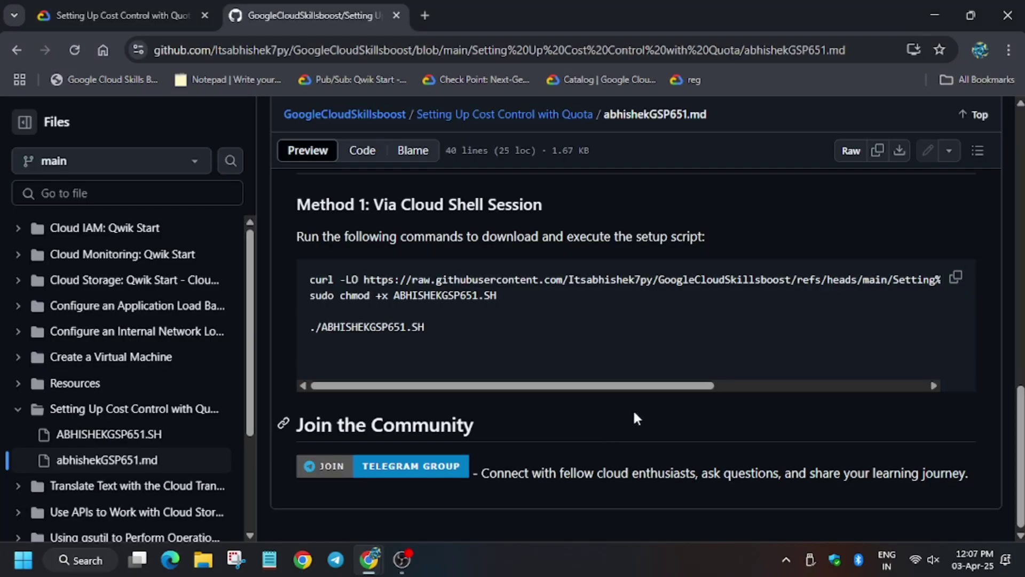
key("alt+Tab")
key("alt+Tab")
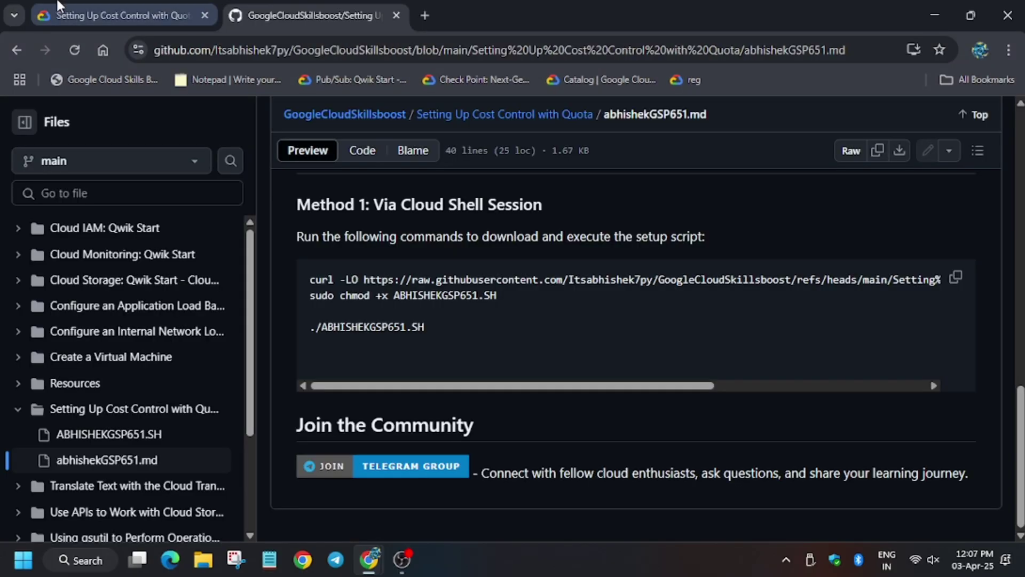
key("ctrl+1")
left_click(1000, 244)
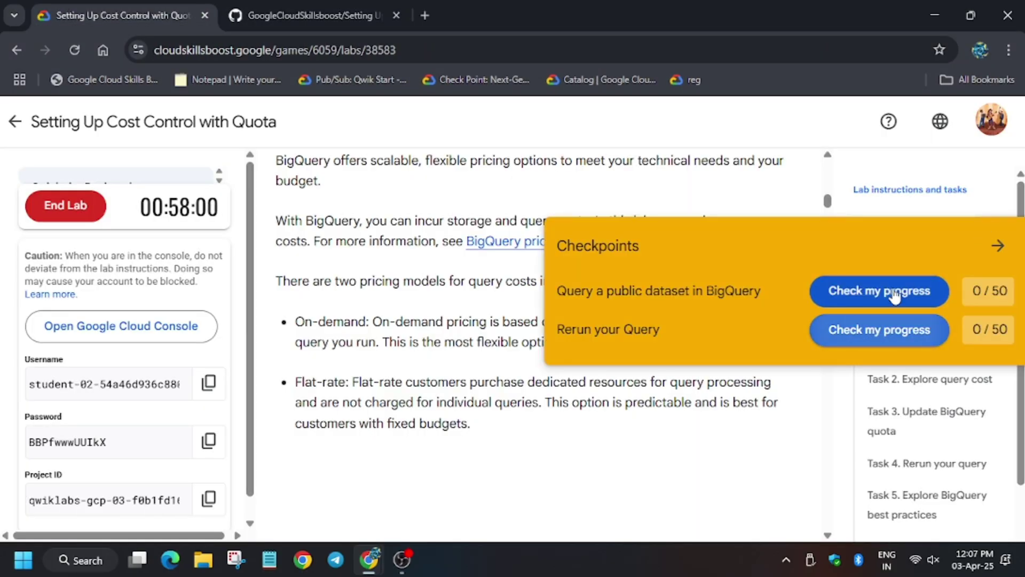
left_click(891, 293)
left_click(887, 330)
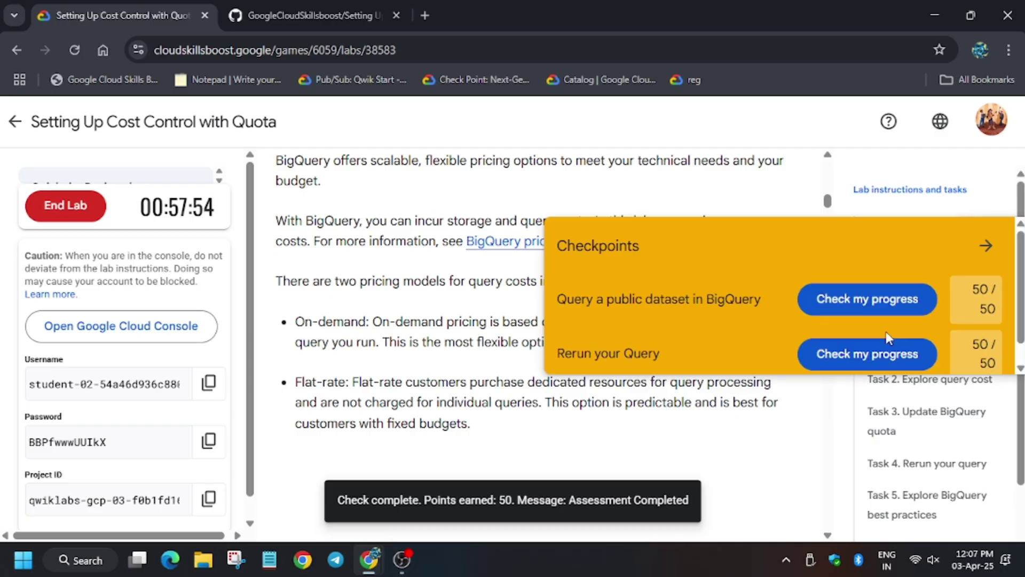
left_click(991, 244)
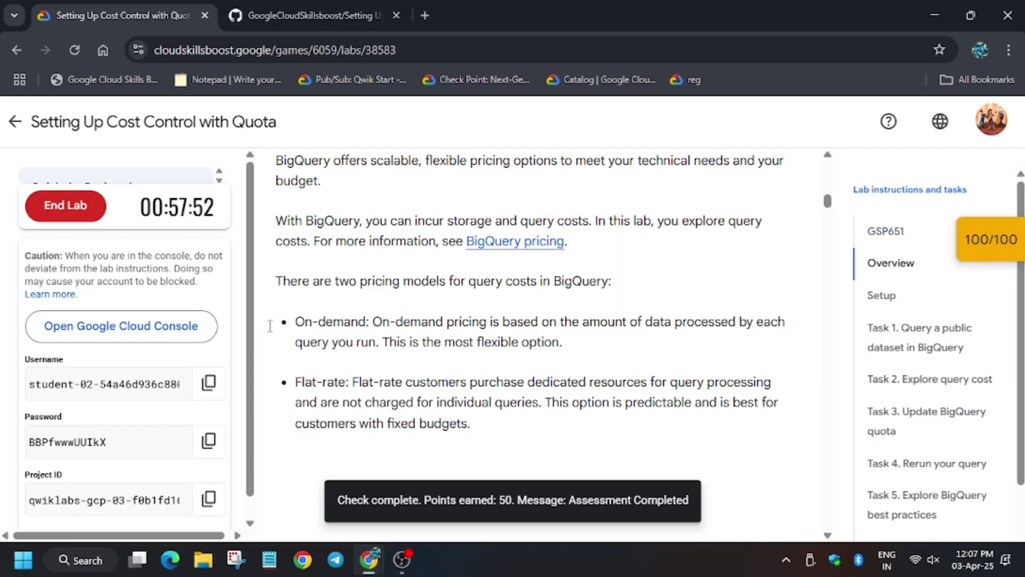
key("alt+Tab")
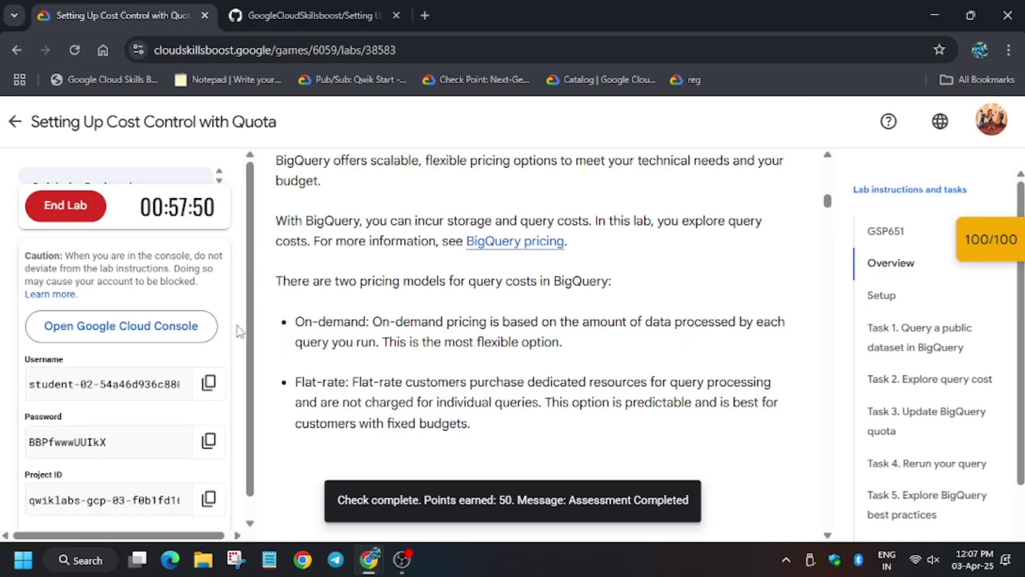